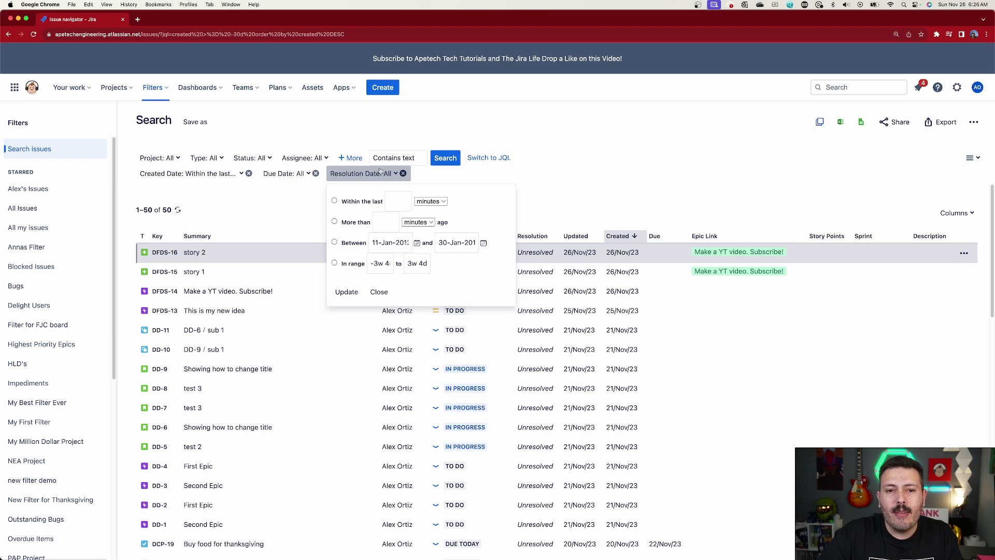
- Show the current search as a JQL query and return to the basic search view
click(477, 158)
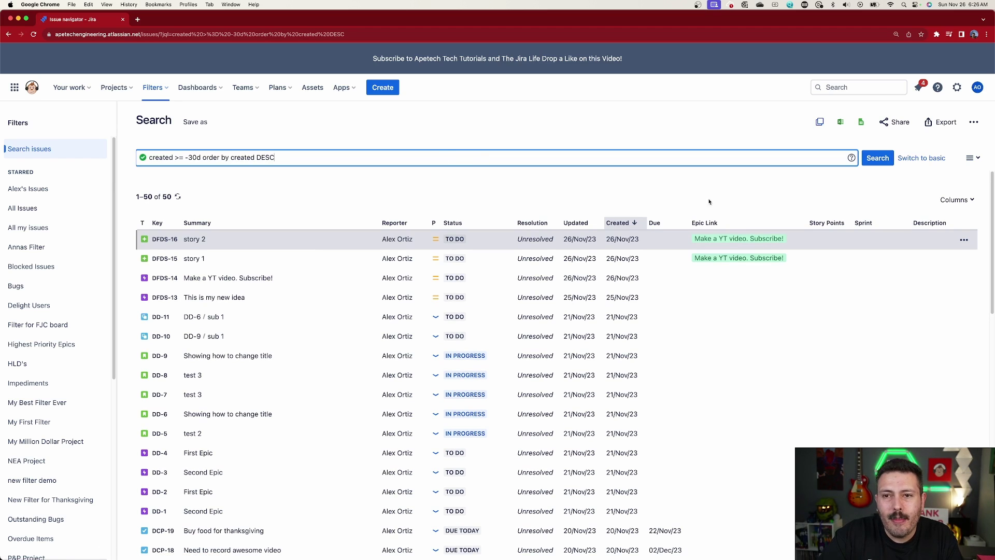
click(922, 158)
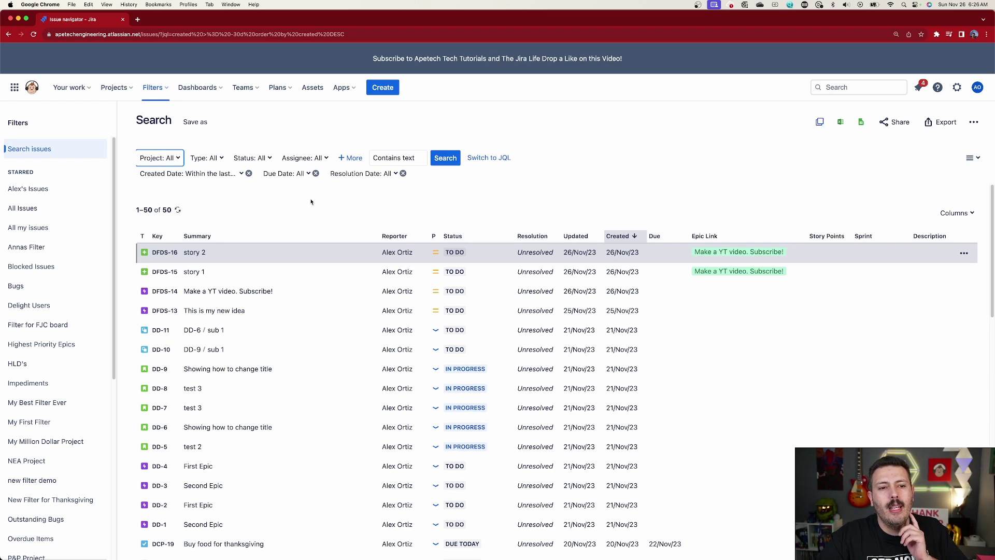
- Set the Resolution Date filter to within the last 4 weeks, trying hours and days as the unit along the way
click(358, 174)
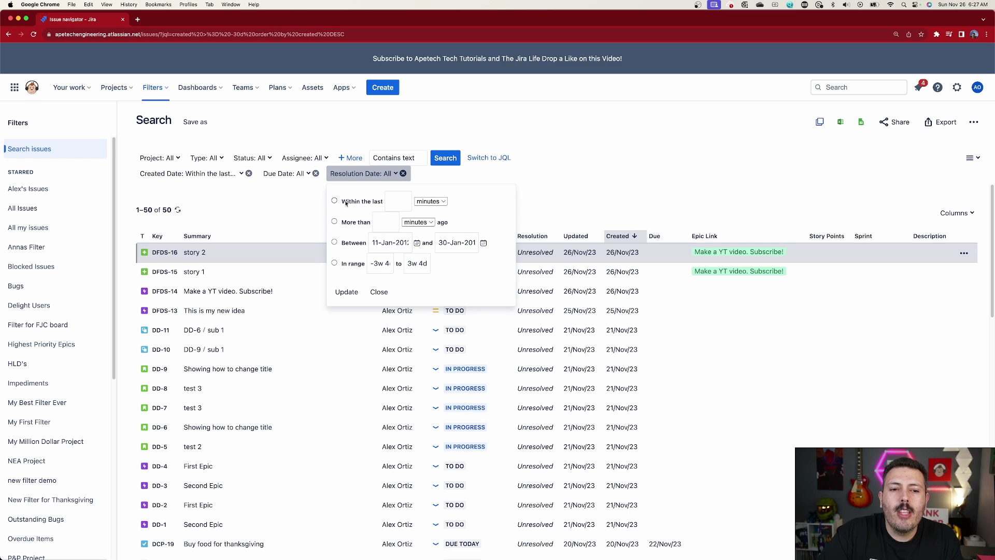
click(395, 199)
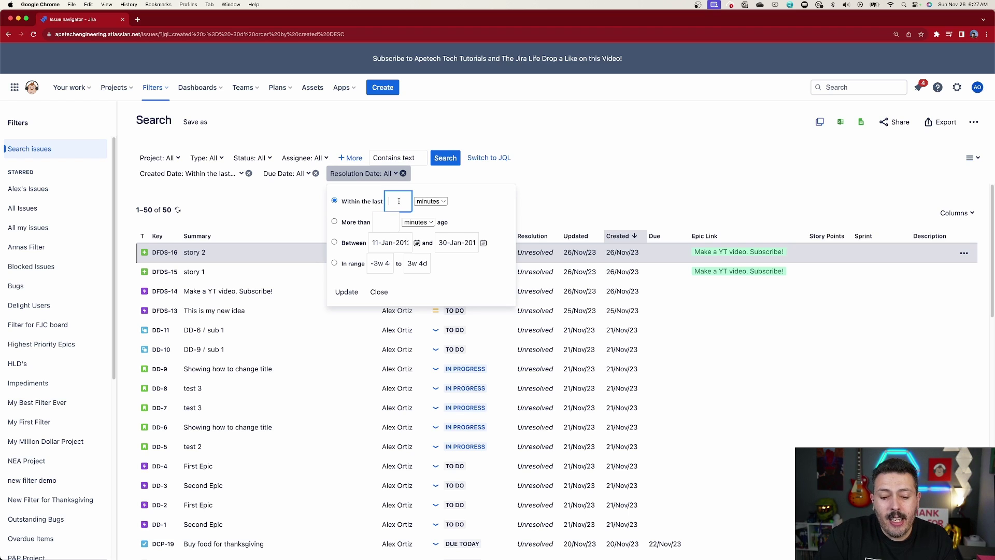
text(5)
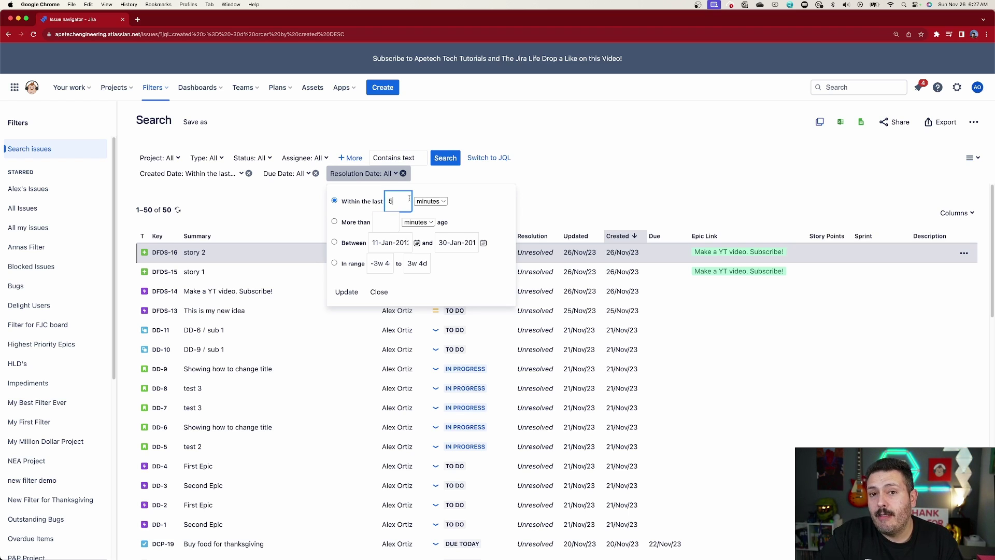
click(443, 204)
click(439, 212)
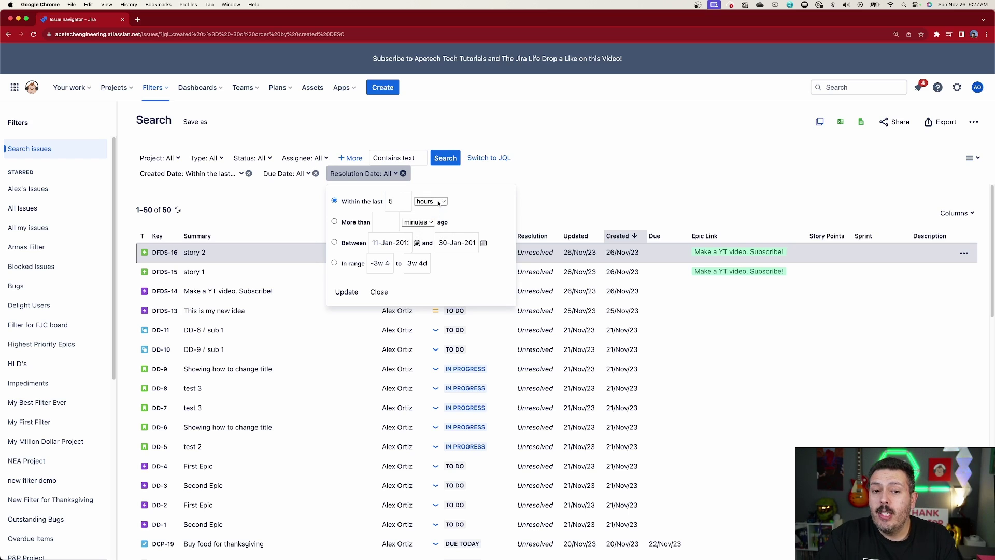
click(439, 202)
click(430, 212)
click(434, 203)
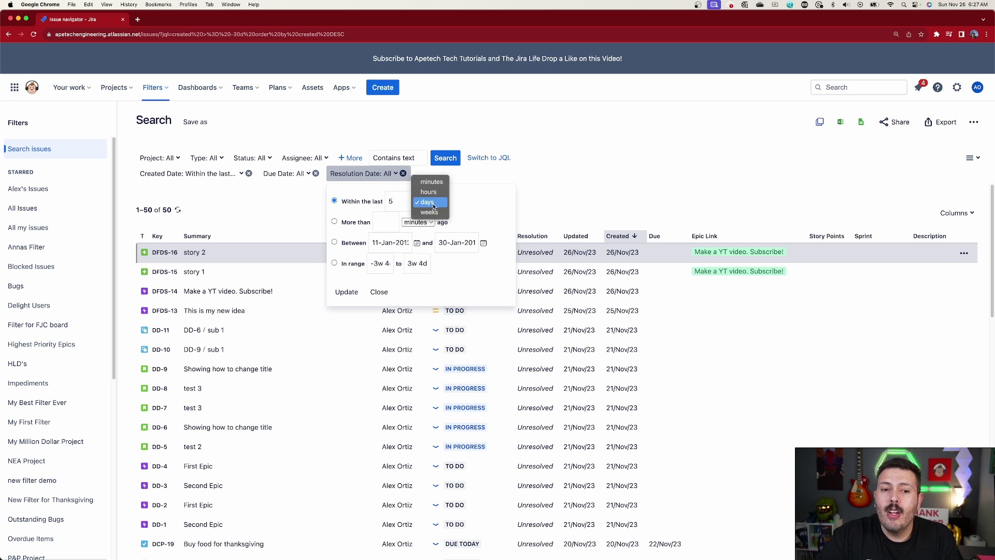
click(430, 212)
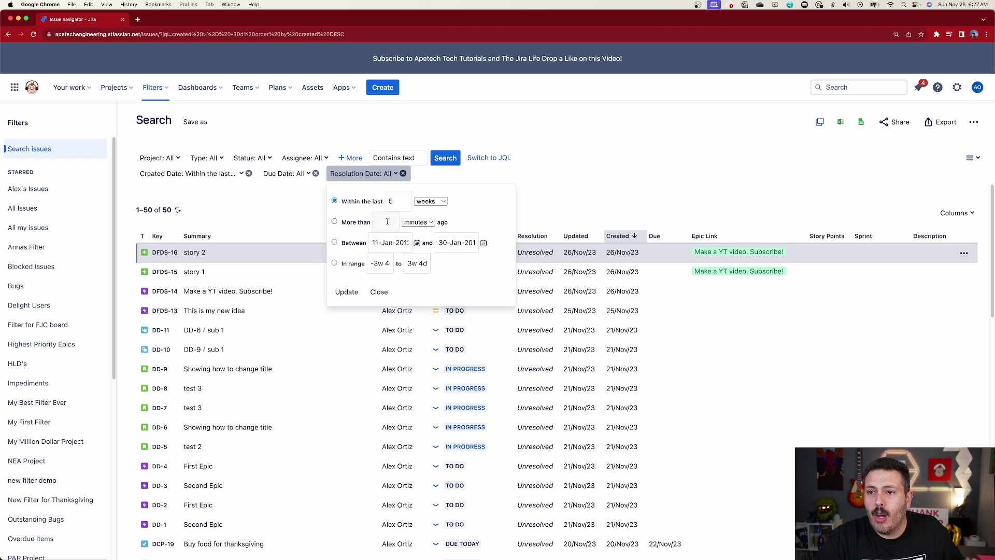
click(388, 205)
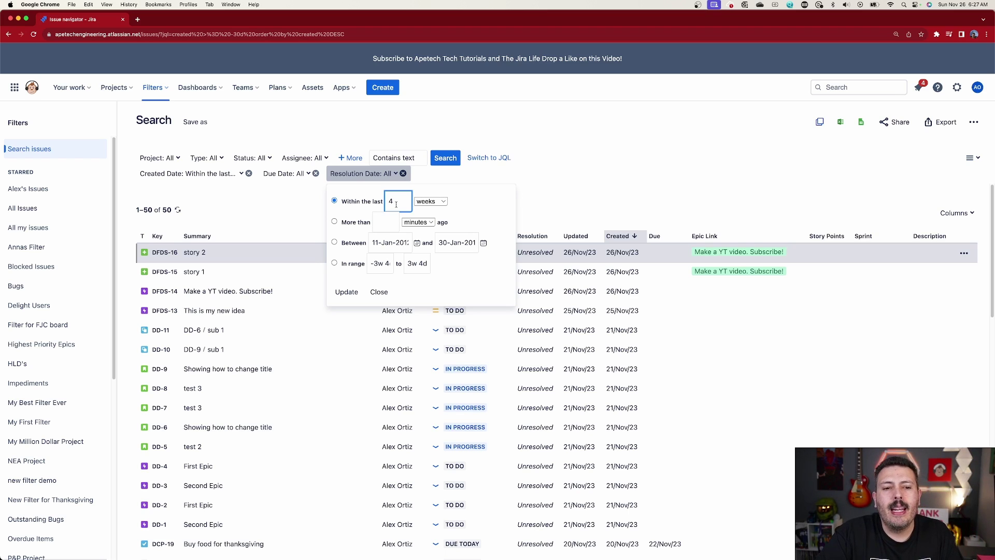
- Switch the Resolution Date filter to more than 5 weeks ago, trying hours and days before choosing weeks
click(335, 221)
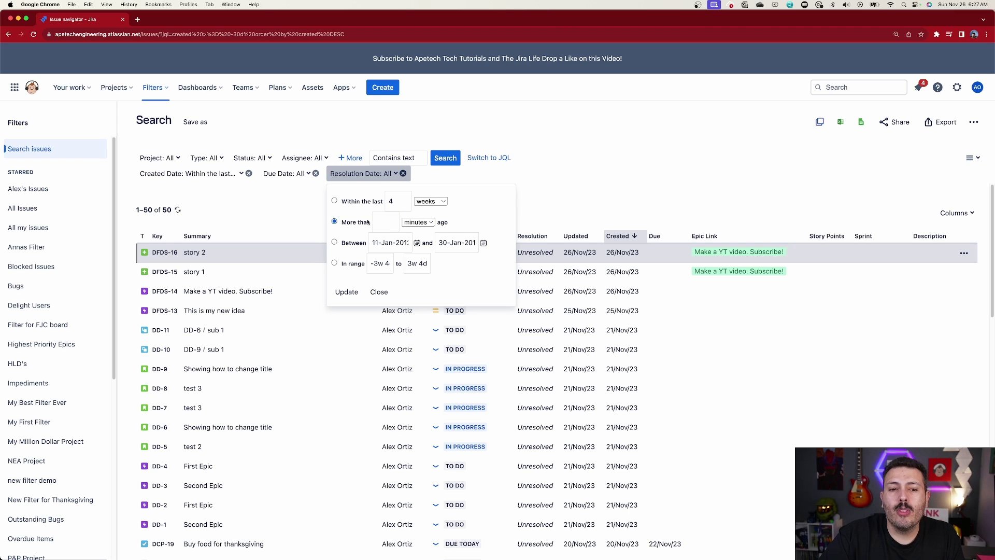
click(386, 223)
text(5)
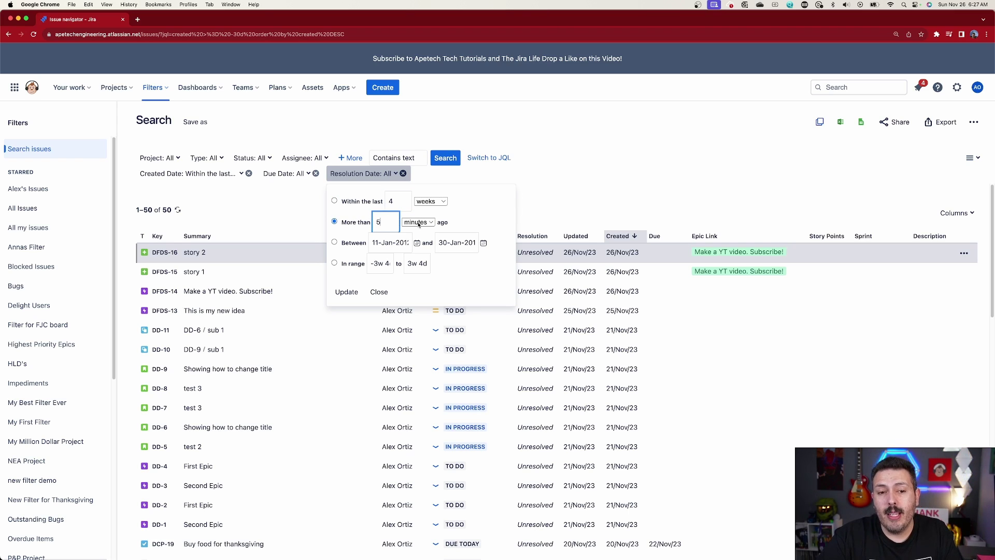
click(421, 223)
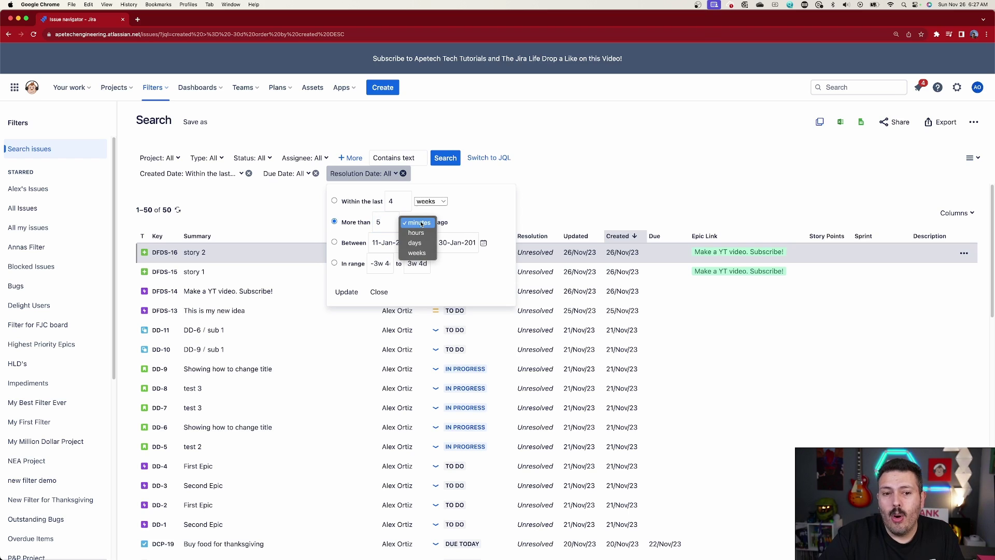
click(420, 233)
click(424, 225)
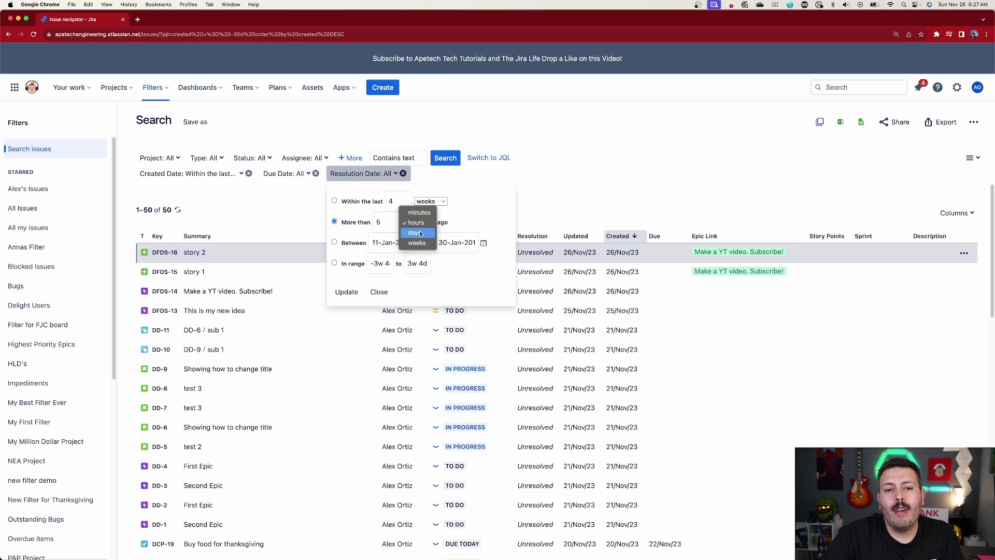
click(418, 232)
click(421, 223)
click(424, 233)
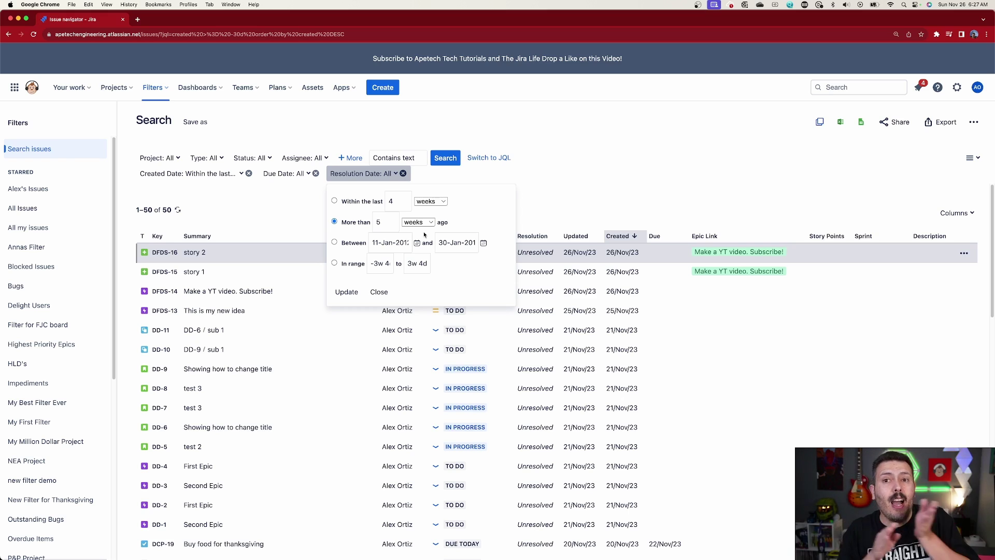
- Compare the within-the-last and more-than options of the Resolution Date filter, and set the latter to 4 weeks ago
click(363, 203)
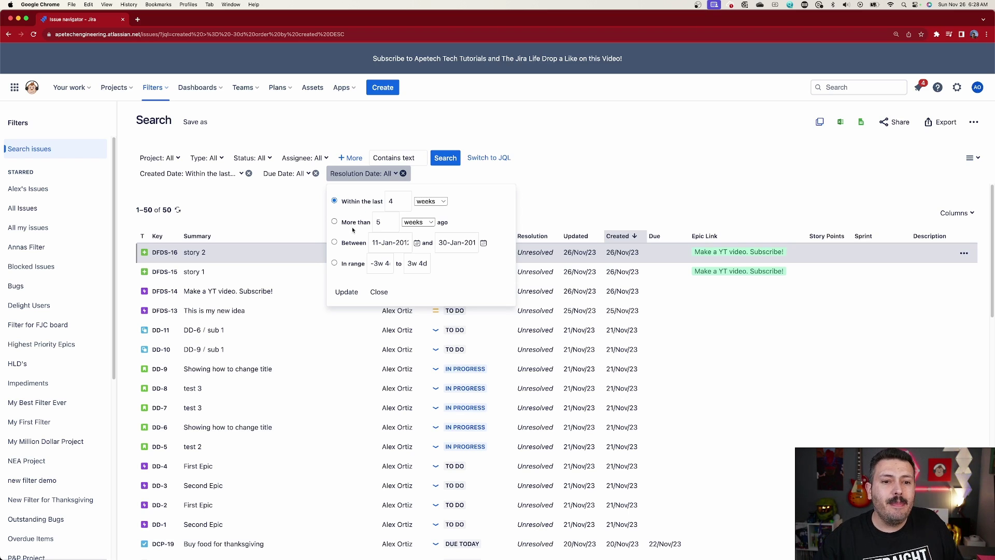
click(355, 223)
click(384, 223)
key(BackSpace)
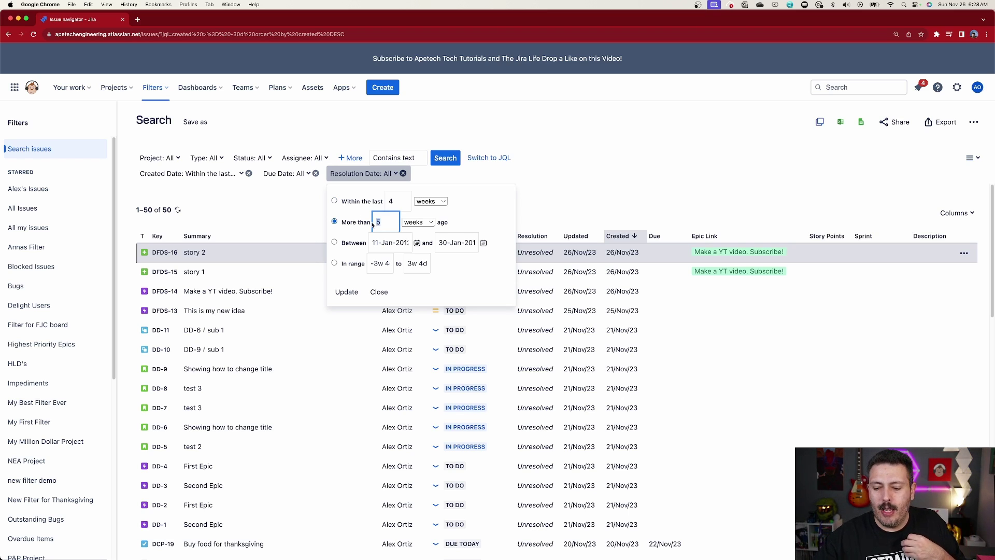
text(4)
click(470, 210)
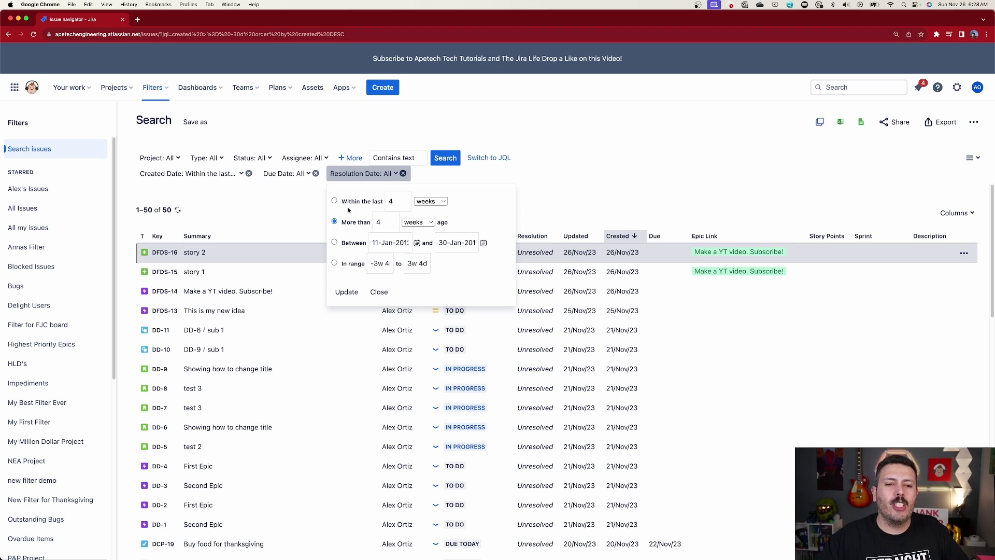
- Set the Resolution Date filter to a fixed range between 23/Nov/23 and 24/Nov/23
click(333, 242)
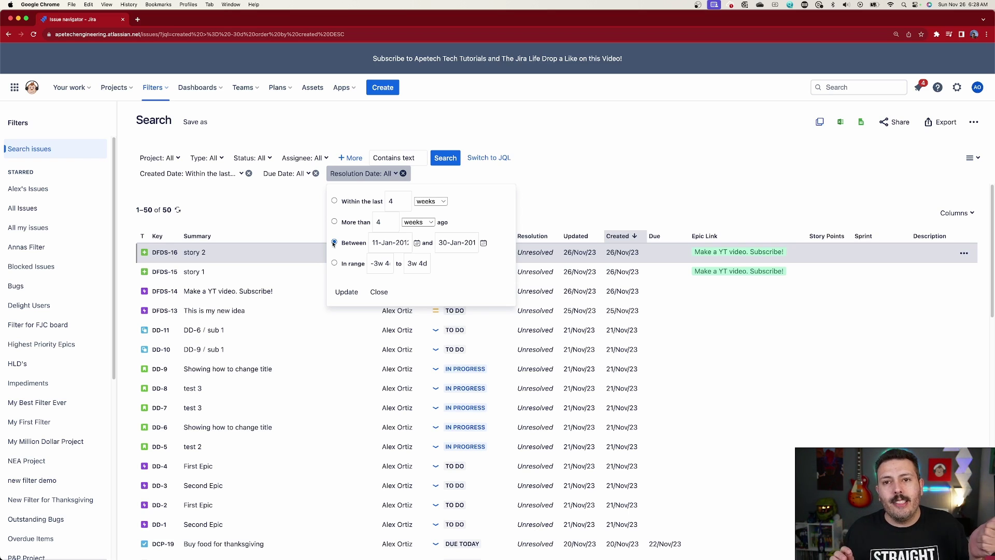
click(378, 244)
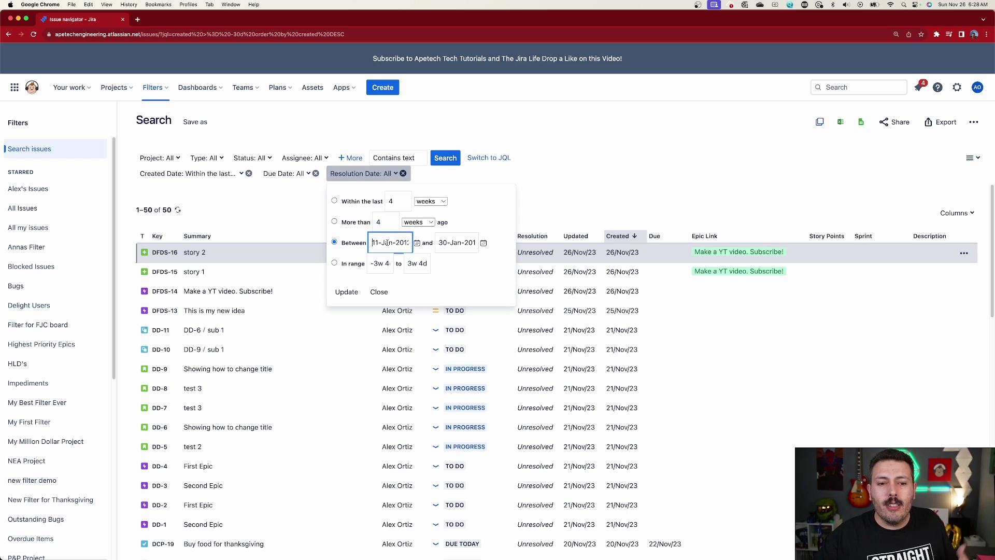
click(417, 244)
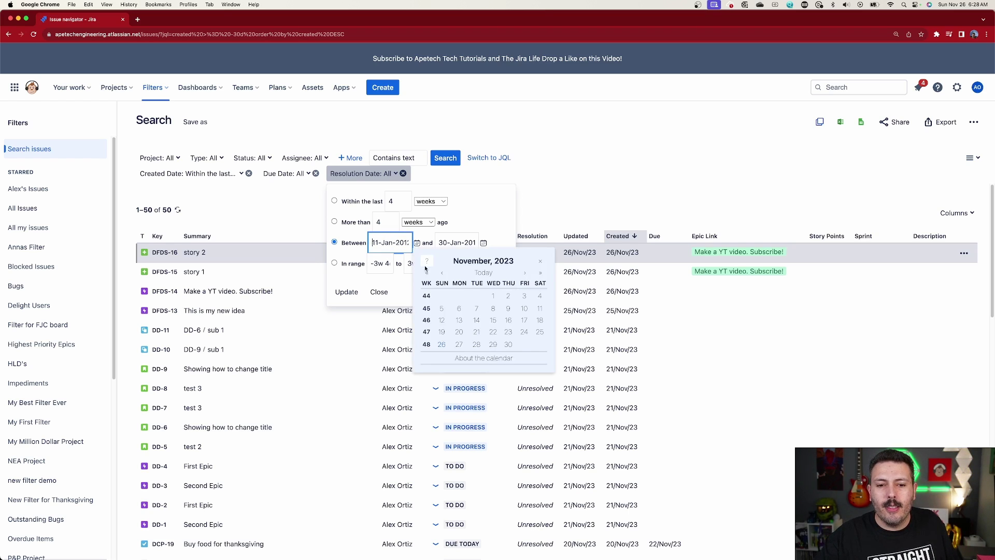
click(508, 332)
click(483, 244)
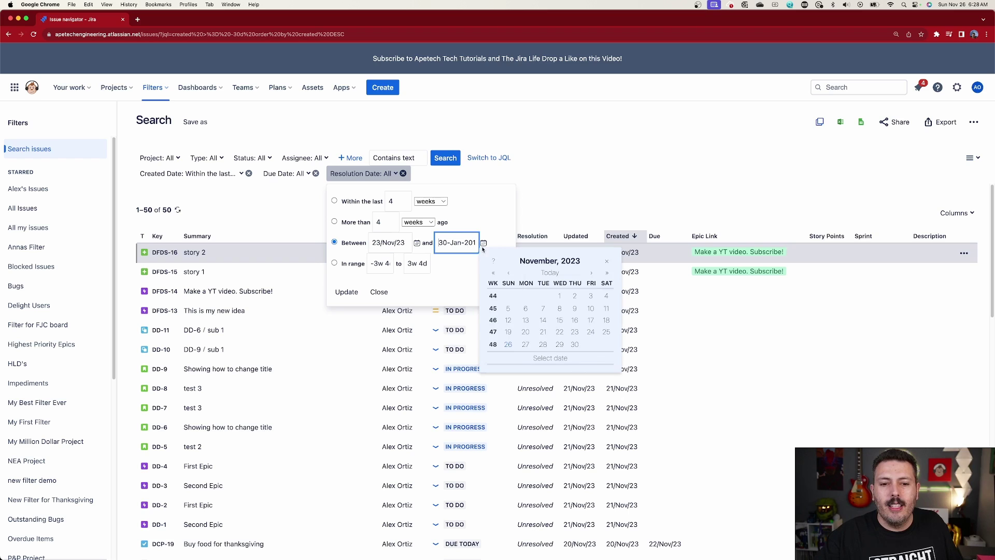
click(586, 331)
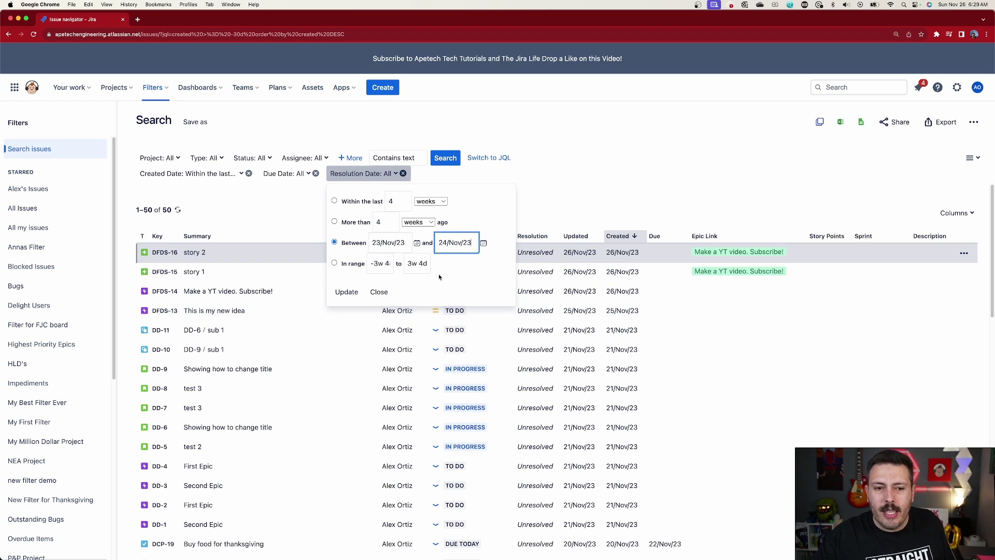
- Try the Resolution Date filter's In range option and return to the Between option
click(334, 264)
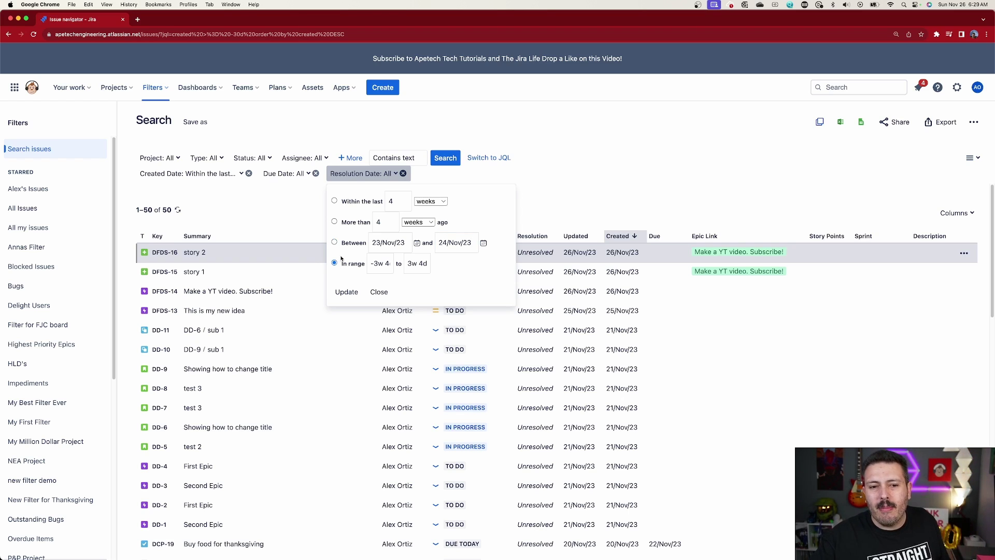
click(377, 263)
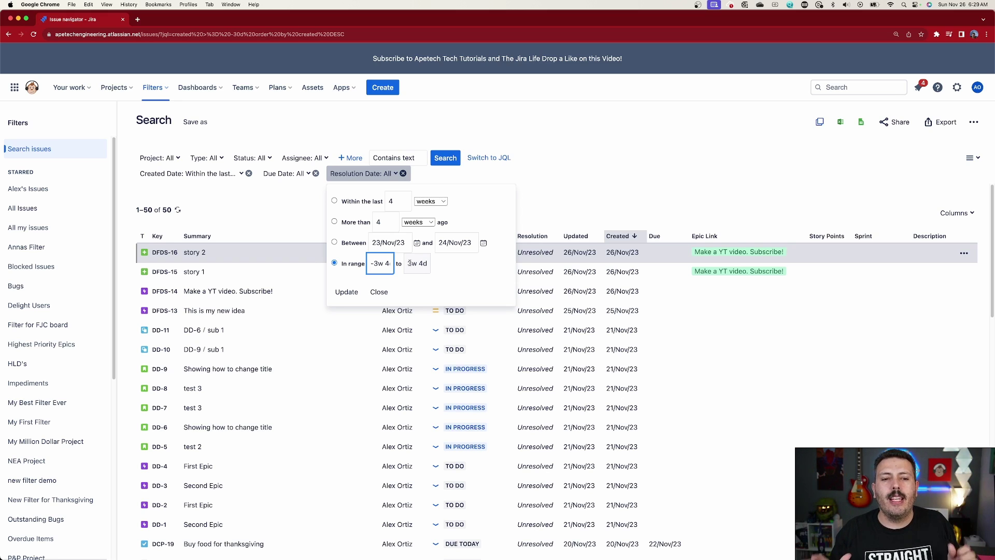
click(352, 244)
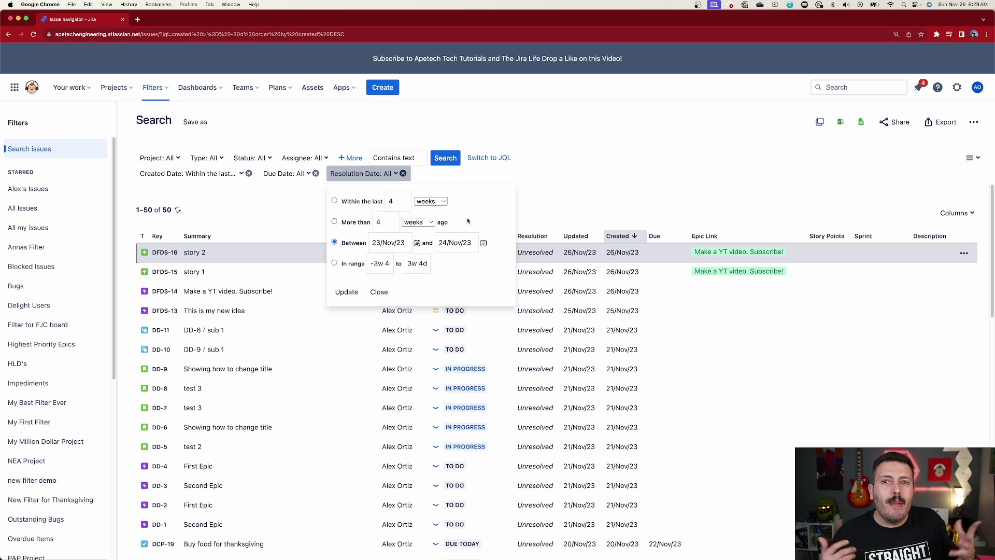
- Try a Resolution Date filter of within the last 5 minutes
click(334, 200)
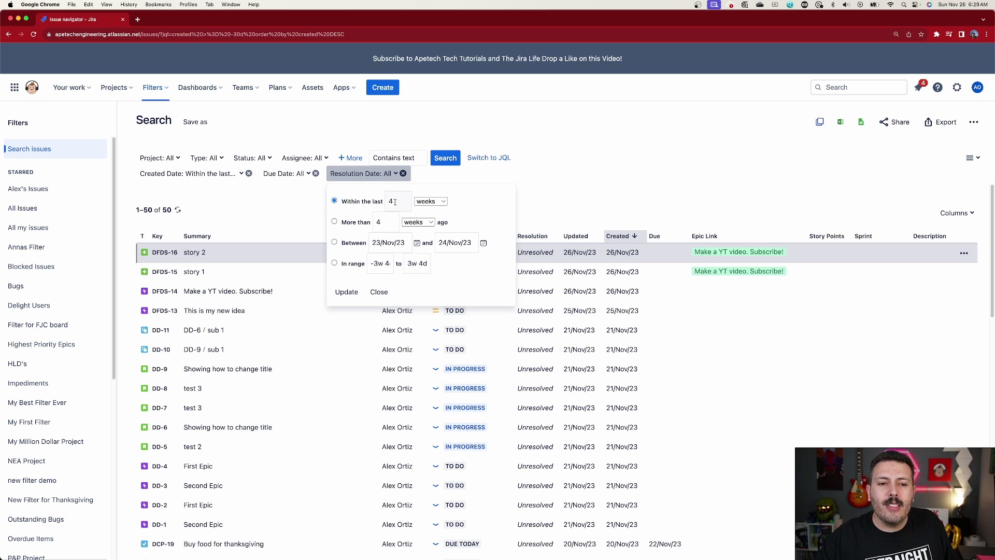
click(357, 200)
text(5)
click(419, 203)
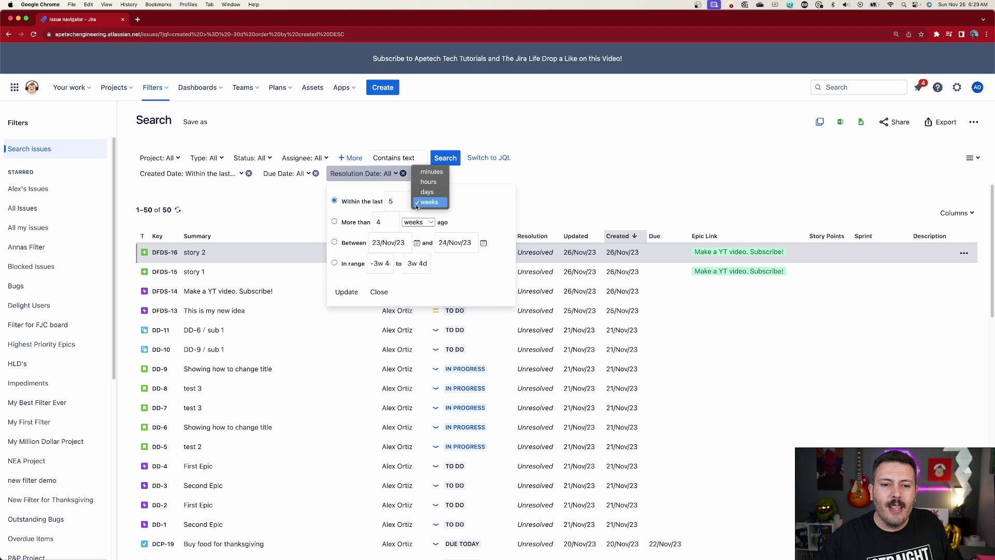
click(425, 169)
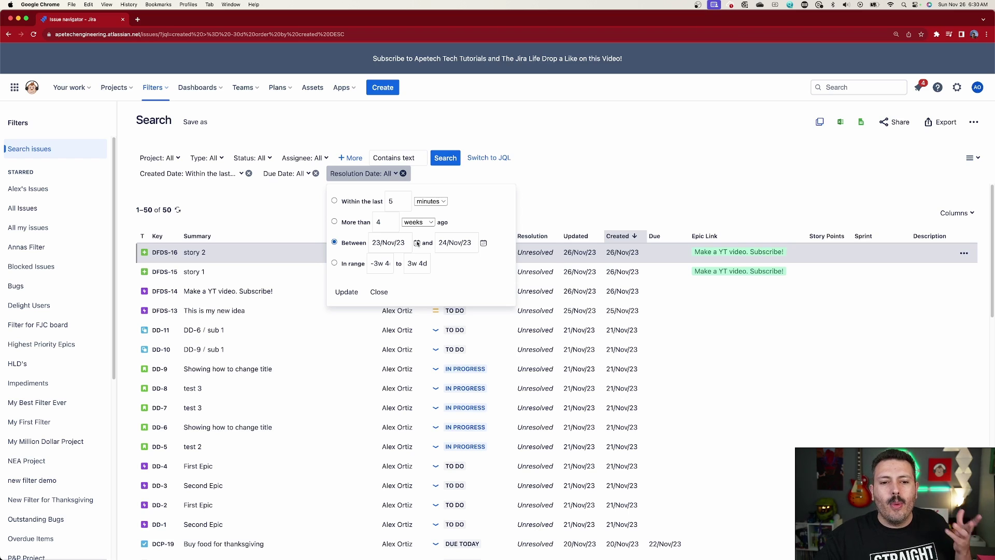
- Set the start of the Resolution Date's Between range to 19/Nov/23 and run the issue search
click(417, 243)
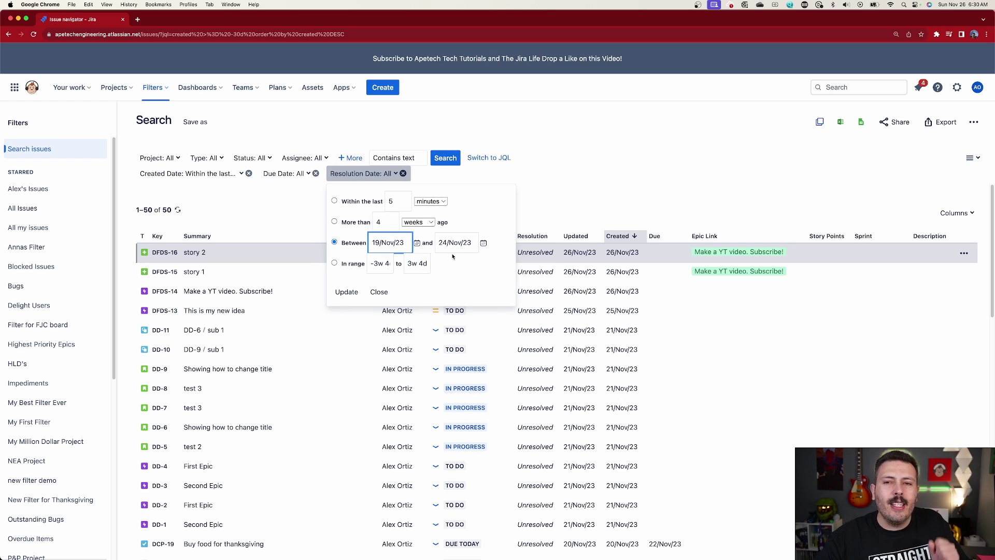
click(634, 196)
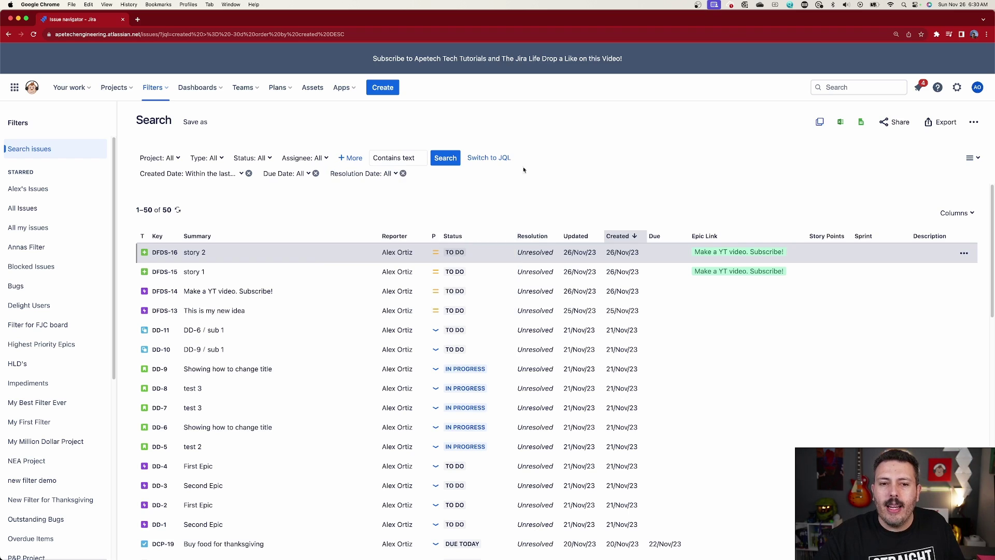
click(446, 158)
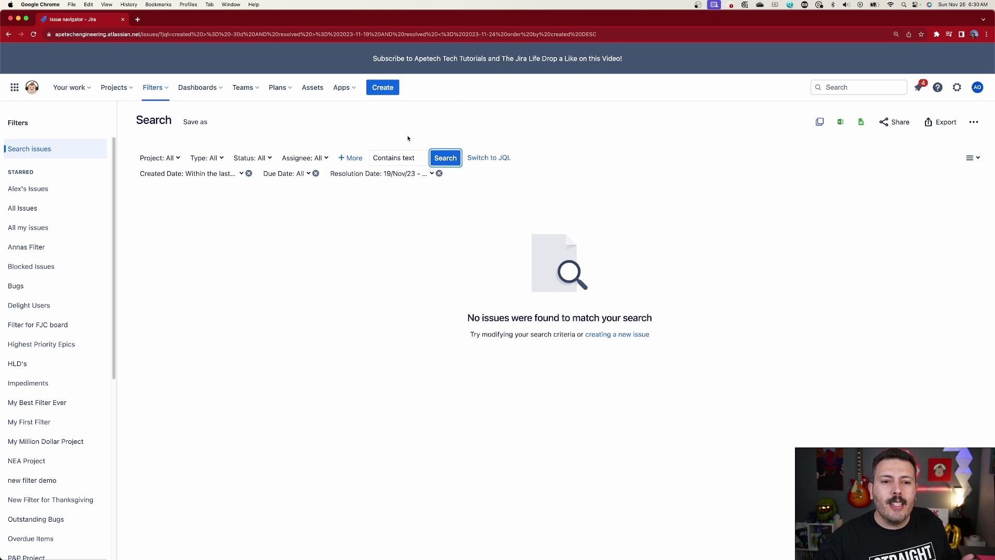
- Move the start of the Resolution Date range to 1/Nov/23 and run the search again
click(401, 175)
click(390, 243)
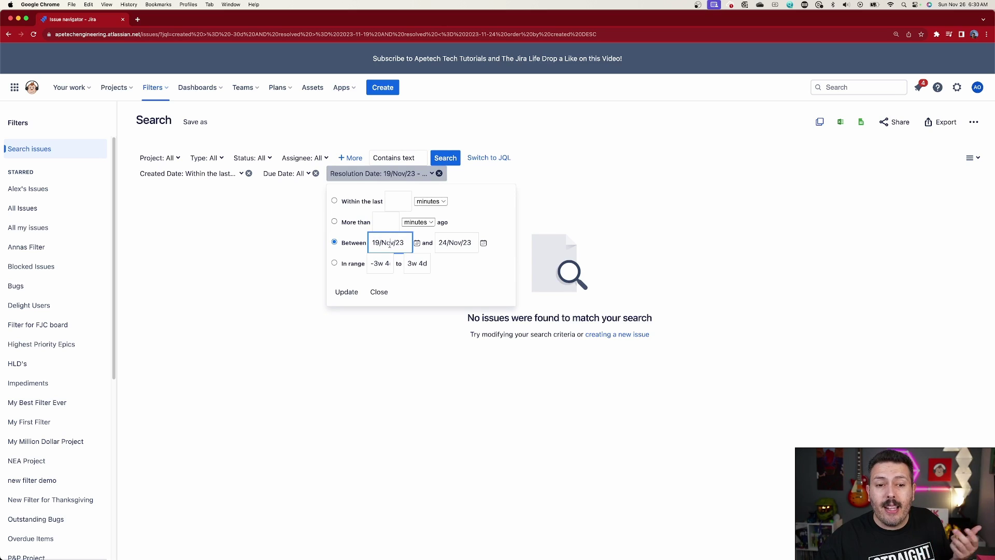
click(418, 244)
click(494, 288)
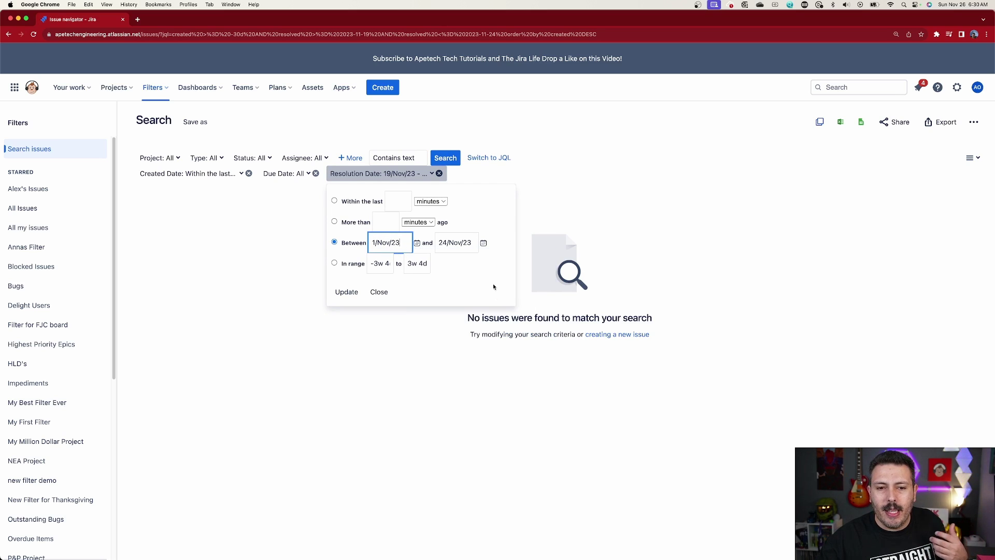
click(445, 157)
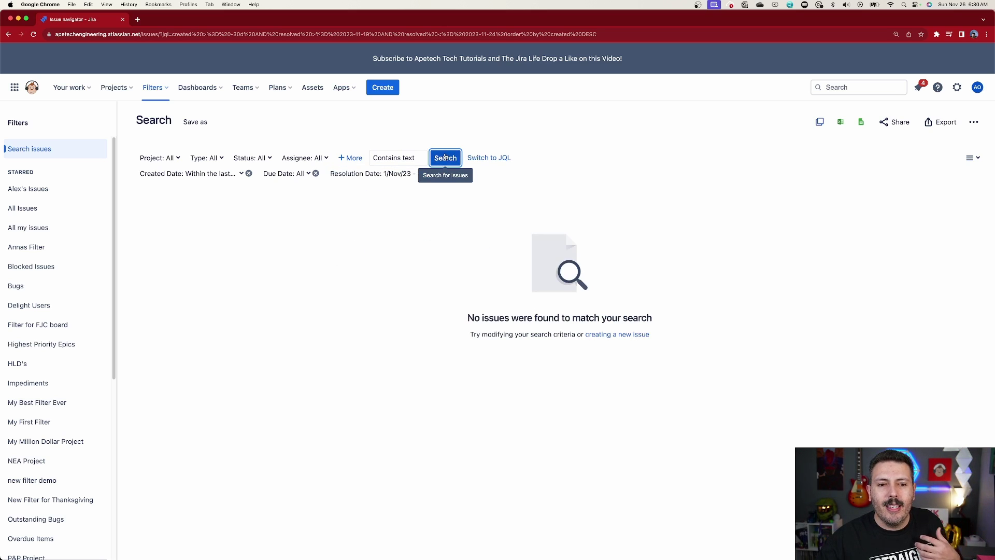
- Set the Created Date filter to between 1/Nov/23 and 24/Nov/23
click(405, 175)
click(215, 175)
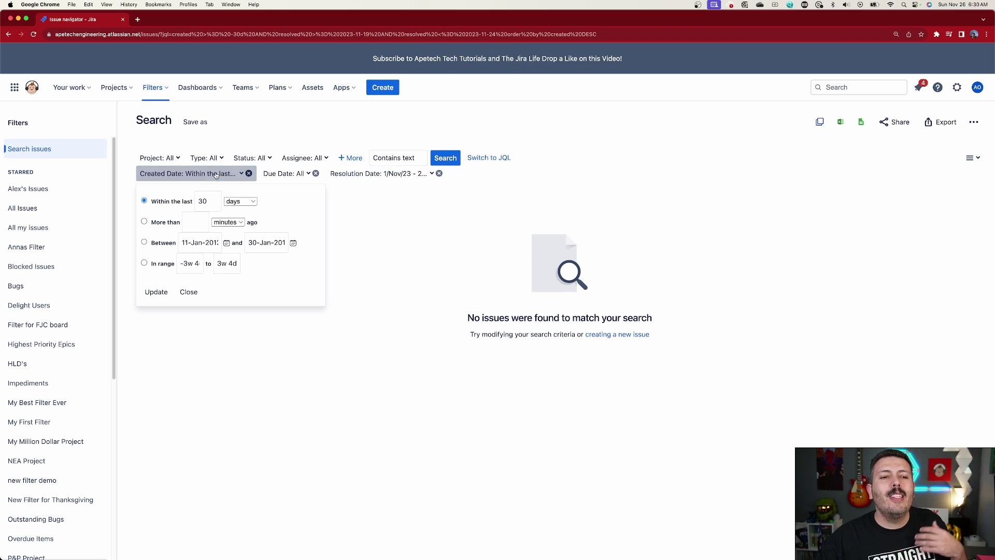
click(227, 243)
click(302, 291)
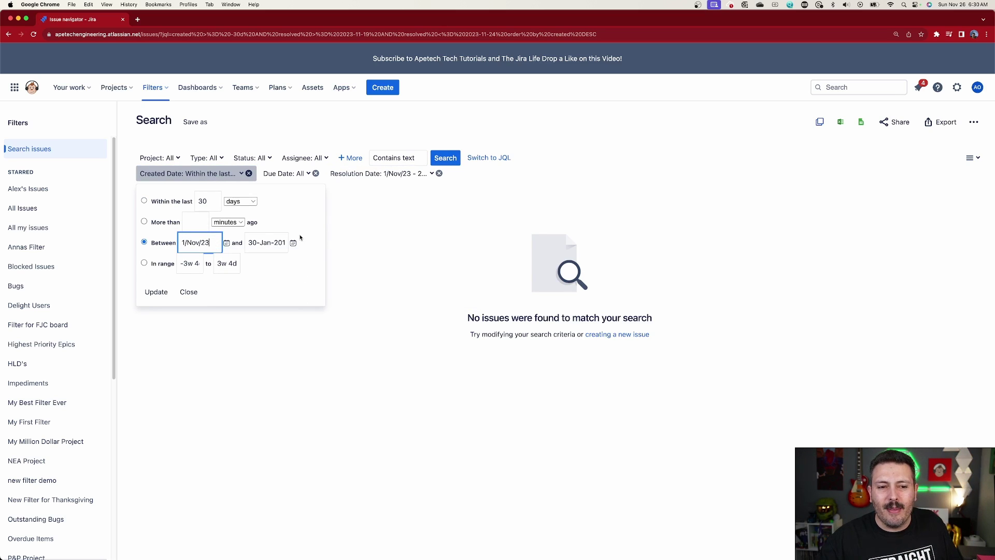
click(293, 243)
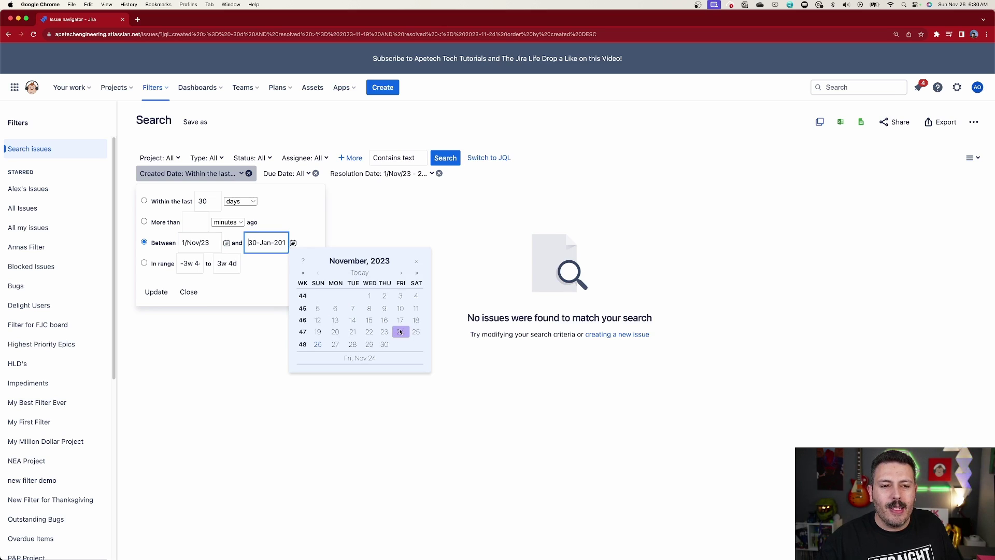
click(401, 332)
click(157, 292)
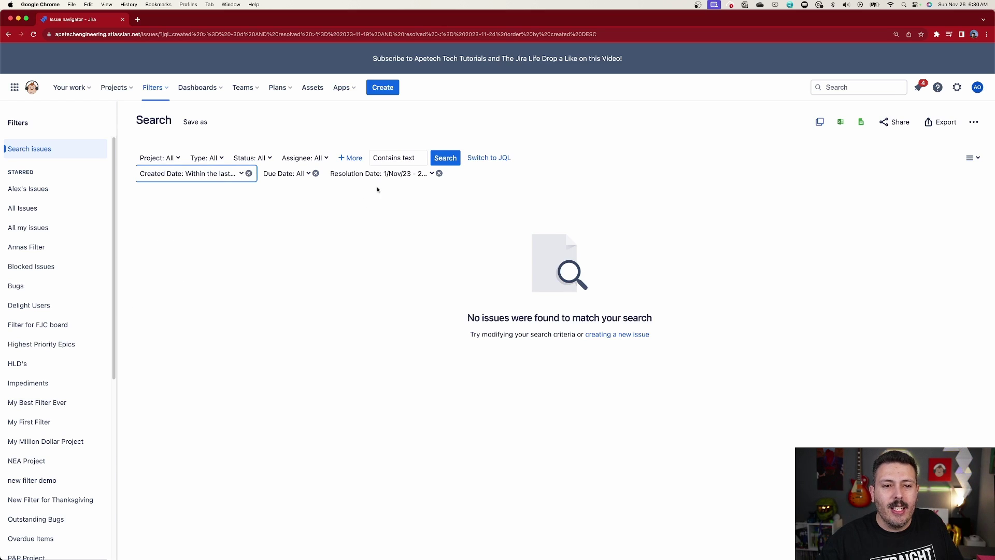
- Run the issue search with the new created range and remove the Resolution Date filter from it
click(454, 159)
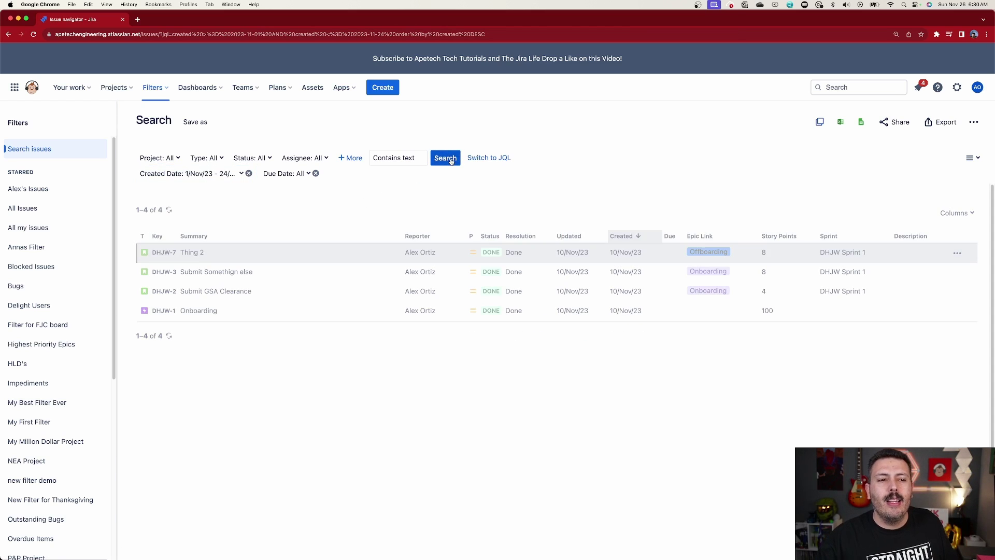
click(451, 161)
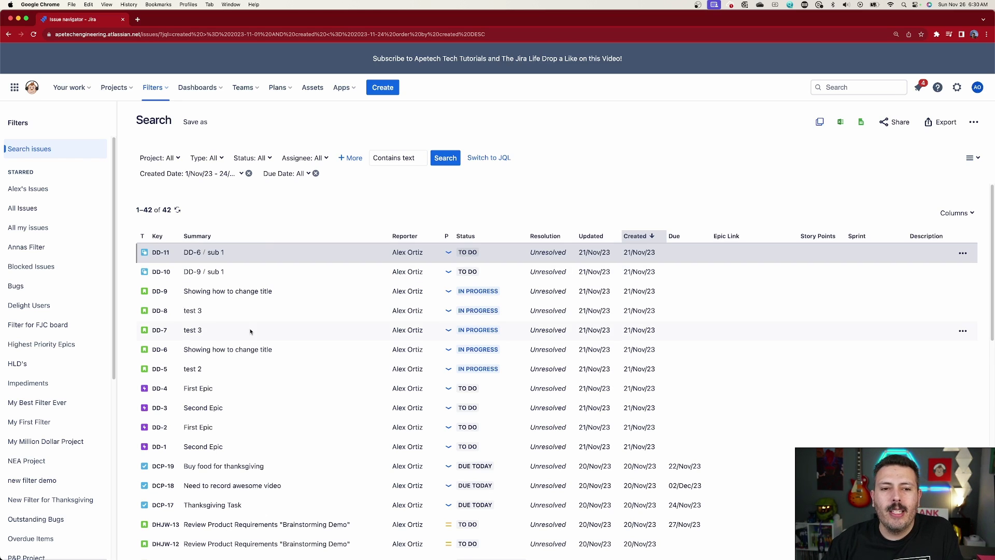
- View the search as JQL, highlight its created date conditions, and compare them with the Created Date filter in the basic view
click(490, 158)
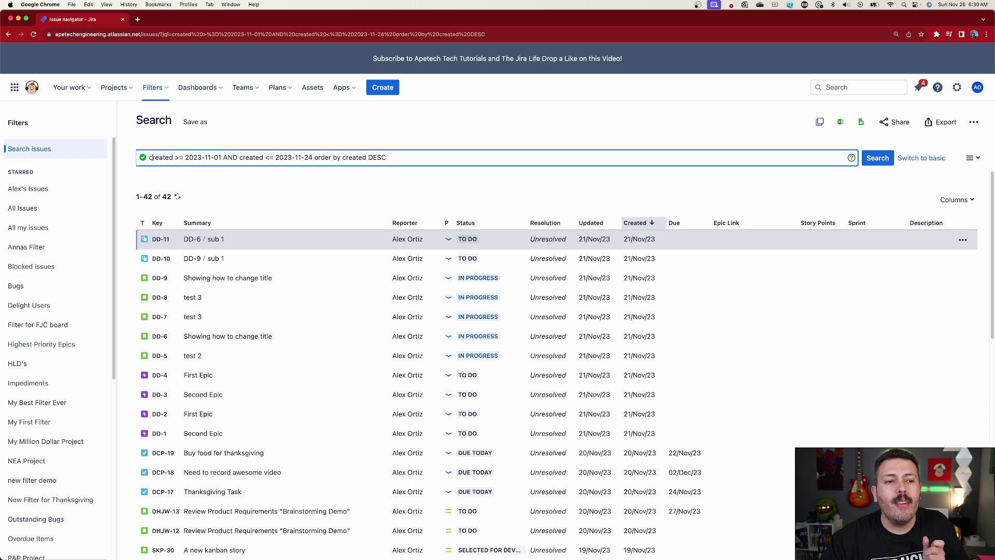
drag(152, 157, 310, 157)
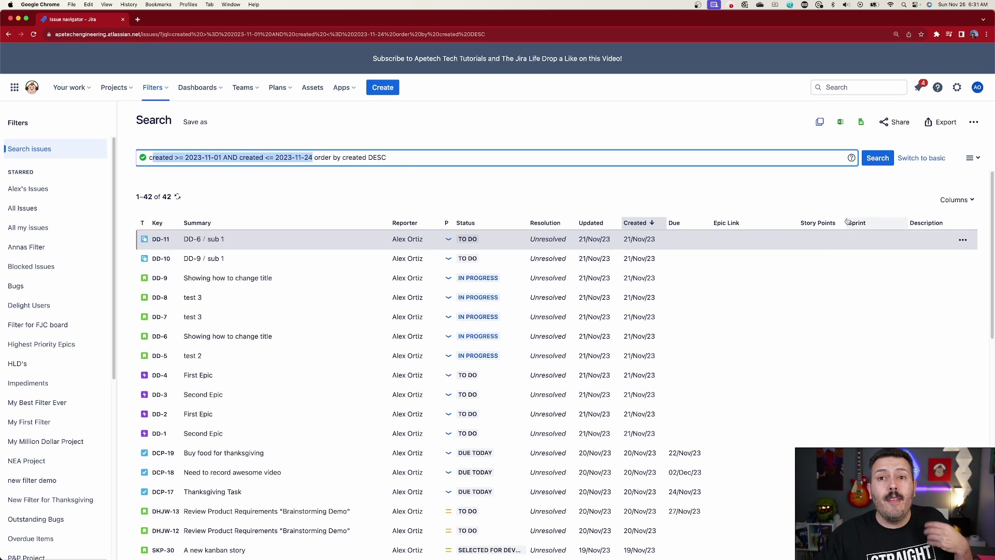
click(922, 157)
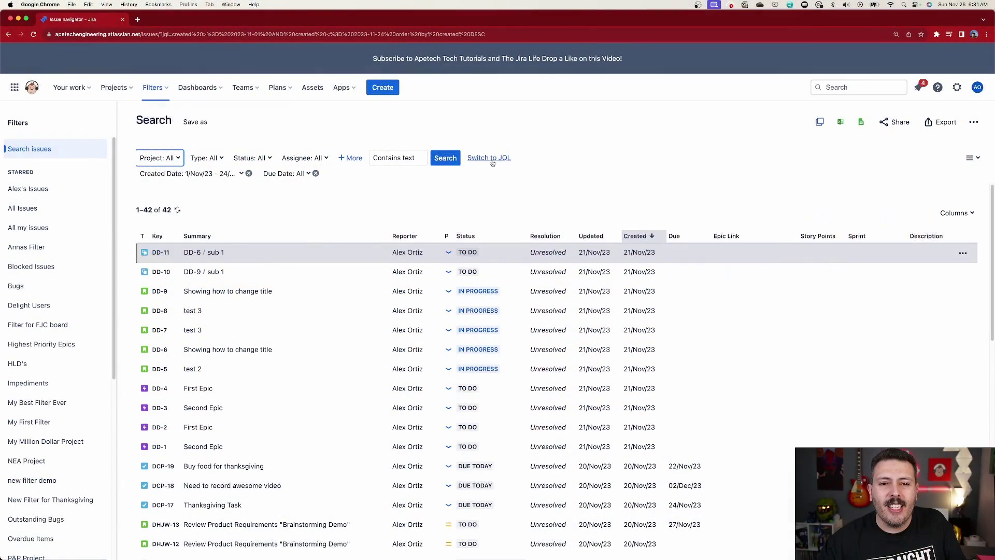
click(491, 160)
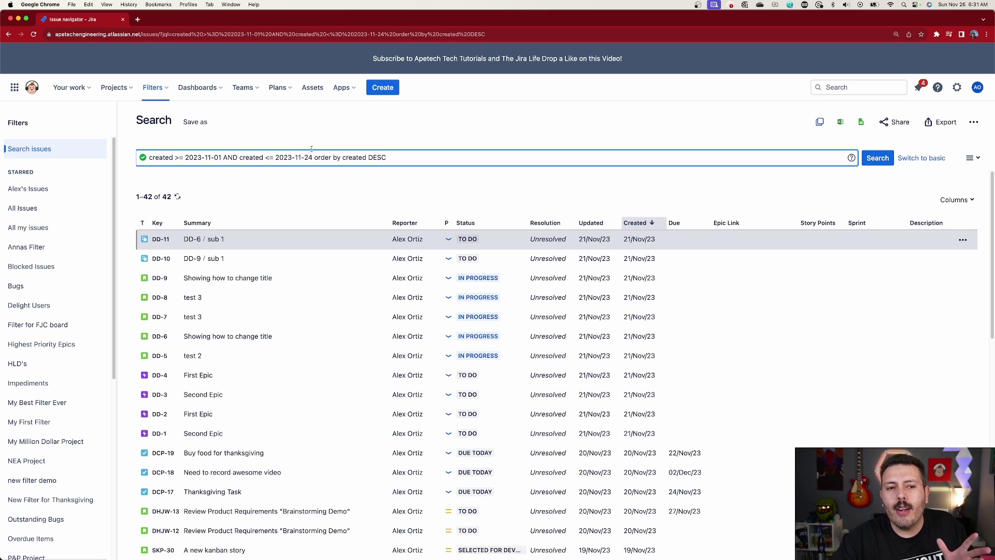
click(949, 160)
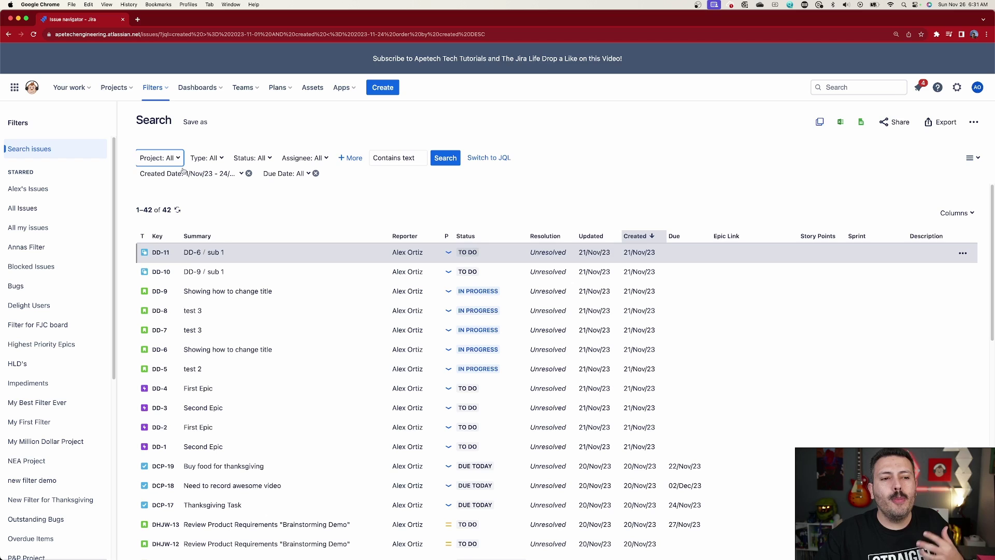
click(154, 174)
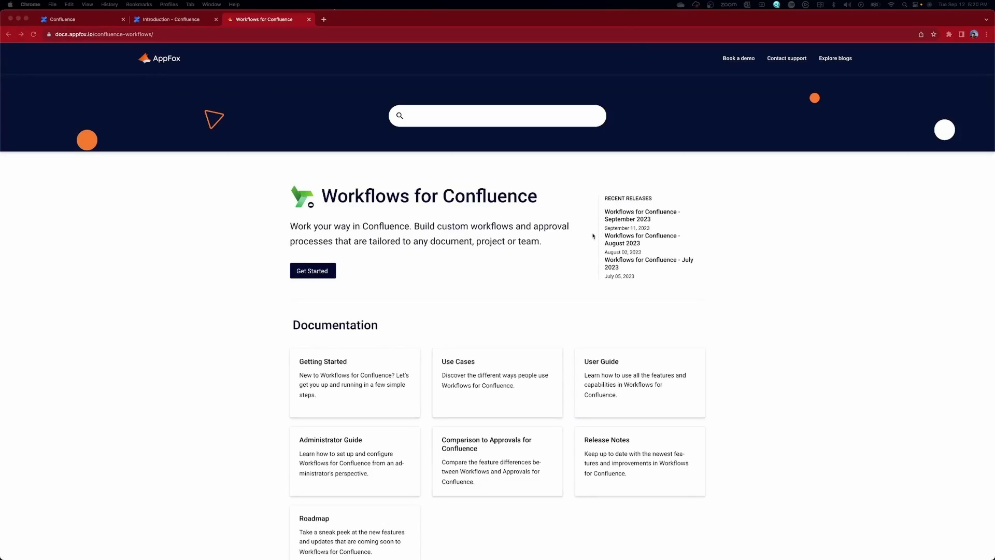
- Close the AppFox documentation page and go through the Workflows for Confluence introduction from Welcome to Search, finishing it
key(super+w)
click(97, 269)
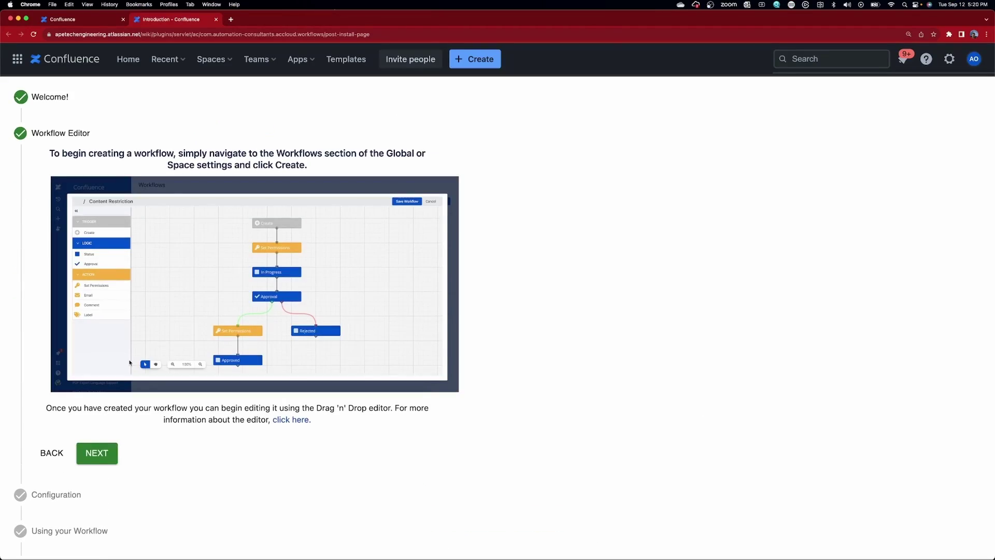
click(102, 455)
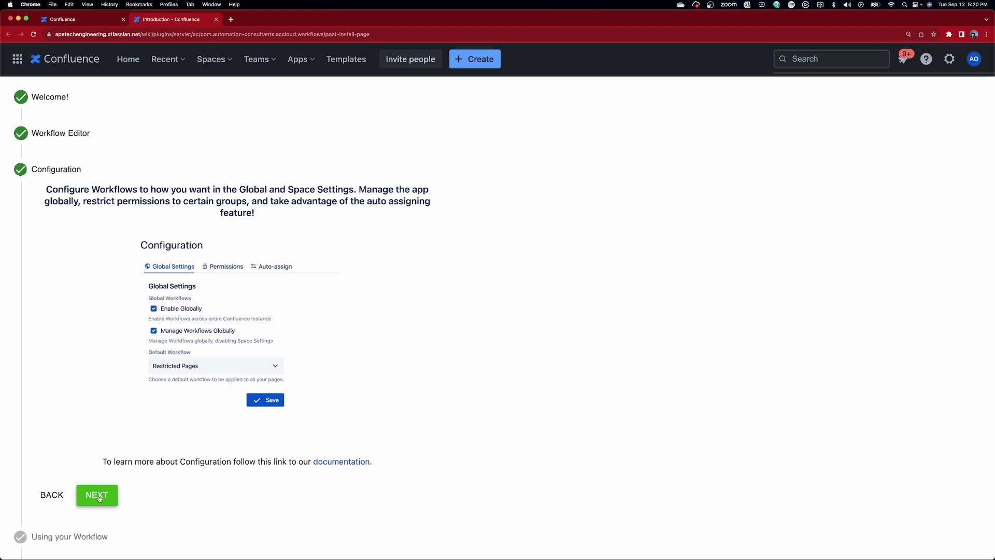
click(100, 498)
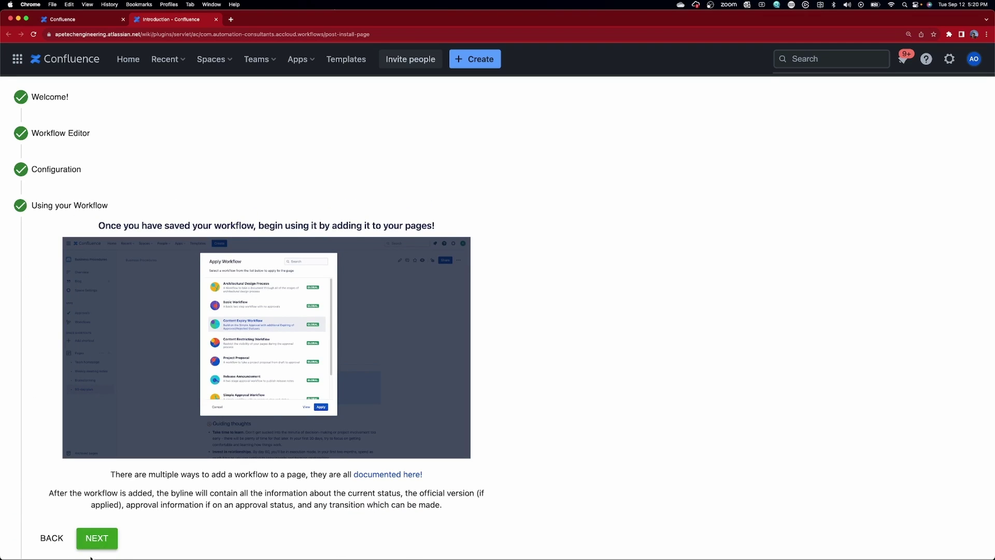
click(99, 539)
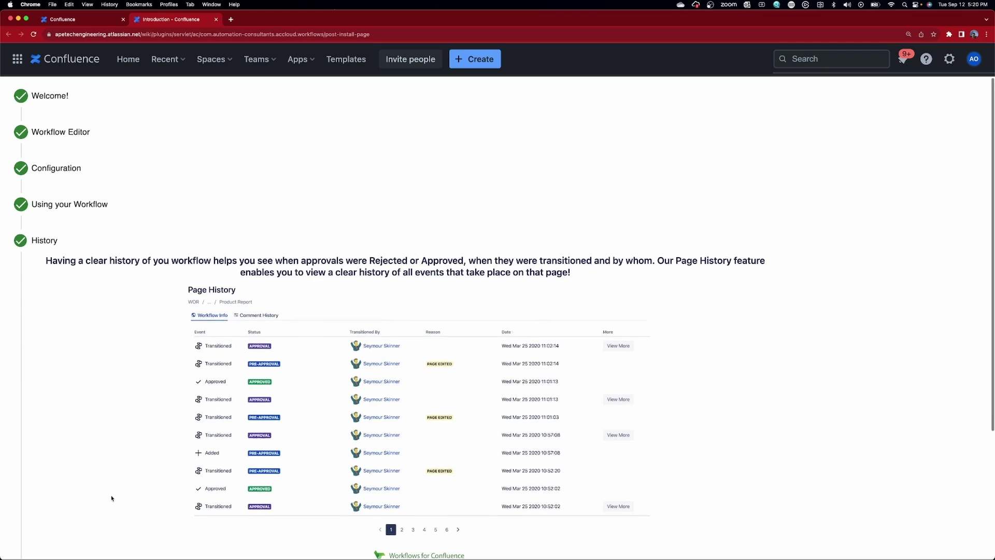
scroll(104, 519, down, 3)
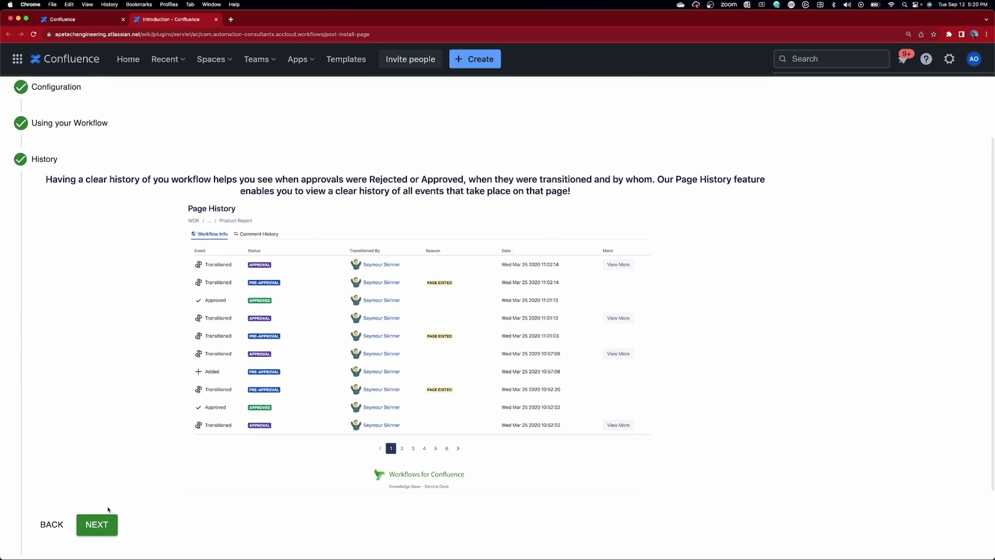
click(100, 526)
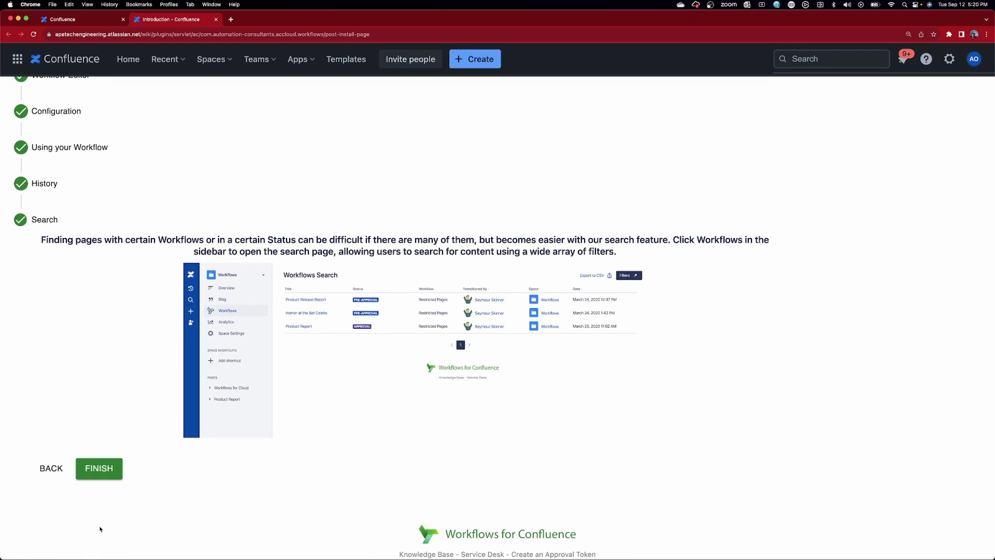
click(95, 473)
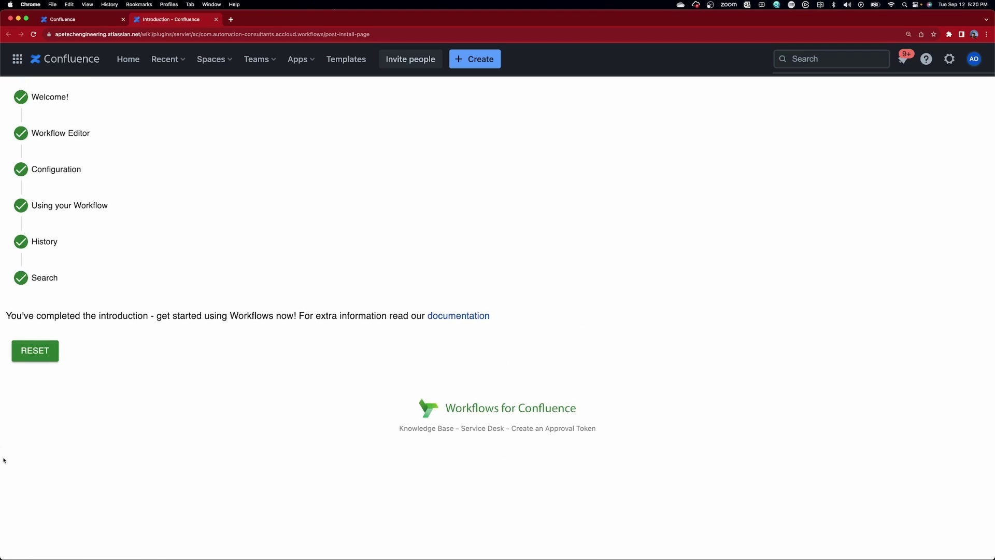